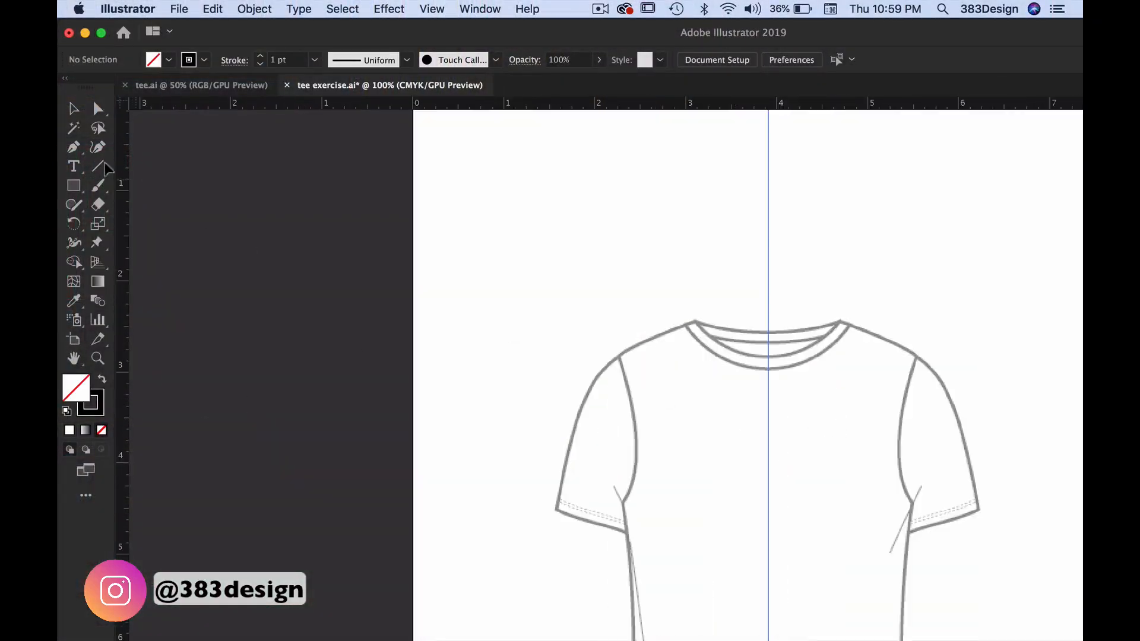
Step: Trace the left body outline from neckline over the shoulder, down the side seam to the hem
key("p")
mouse_move(736, 420)
left_mouse_down()
mouse_move(637, 370)
mouse_move(584, 359)
left_mouse_up()
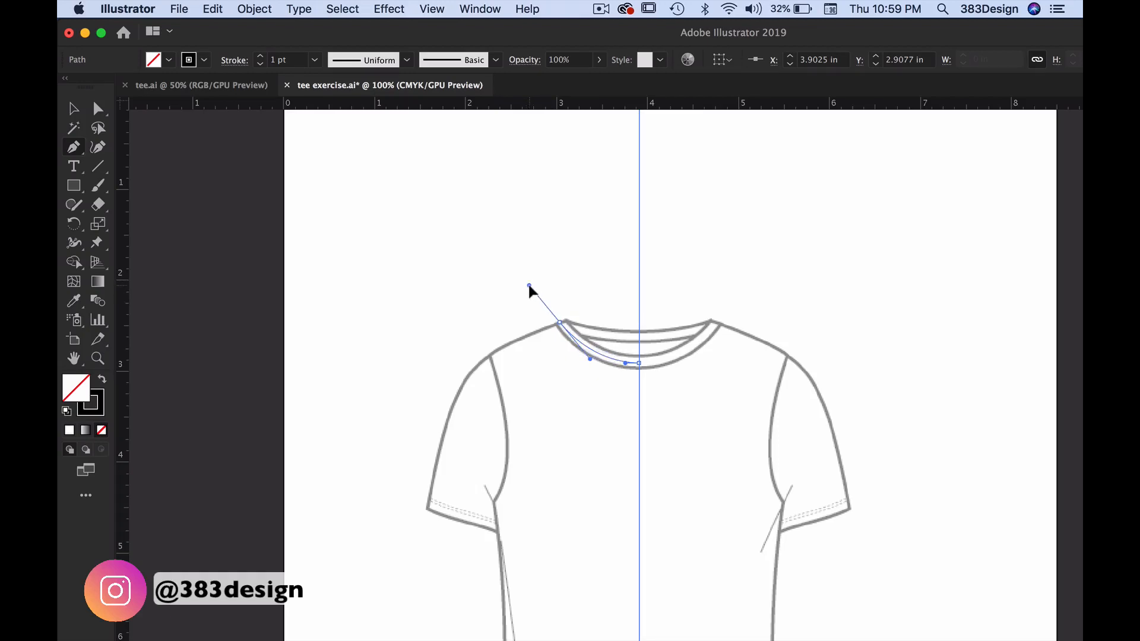
left_click(560, 322)
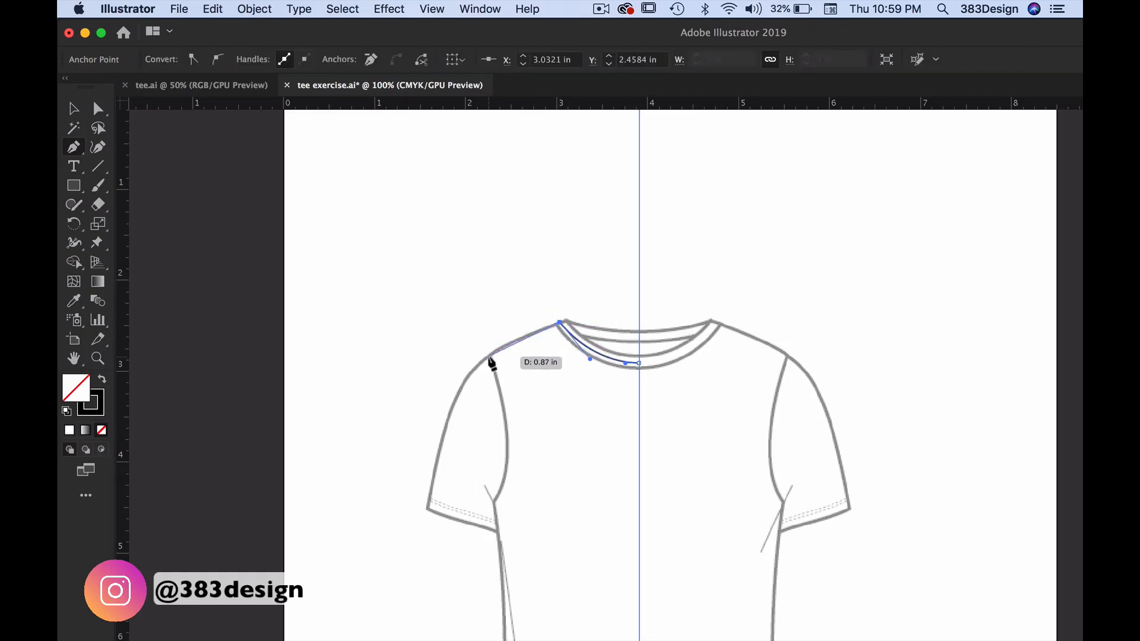
left_click_drag(489, 358, 507, 336)
left_click_drag(492, 505, 454, 554)
scroll(499, 446, "down", 5)
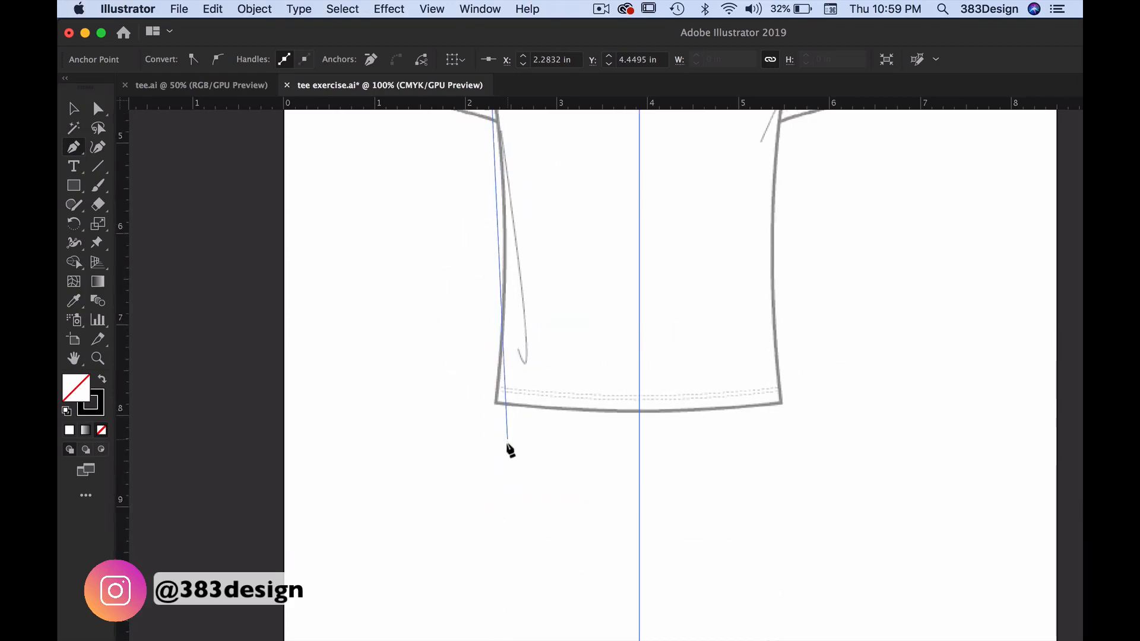
scroll(499, 508, "down", 3)
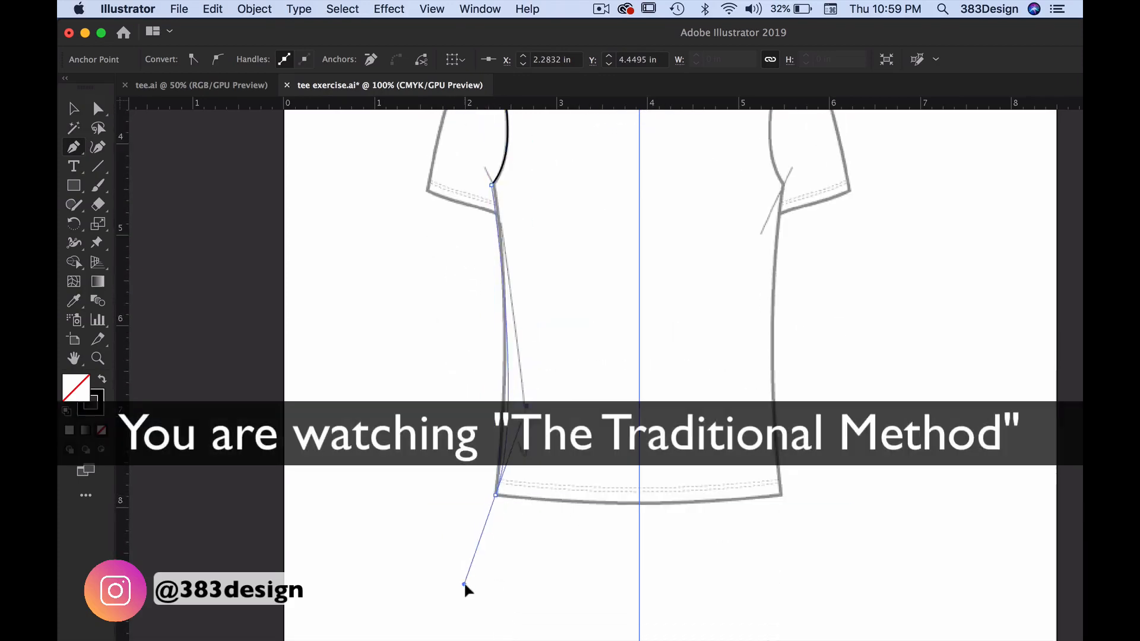
mouse_move(497, 495)
left_mouse_down()
mouse_move(472, 630)
mouse_move(500, 499)
left_mouse_up()
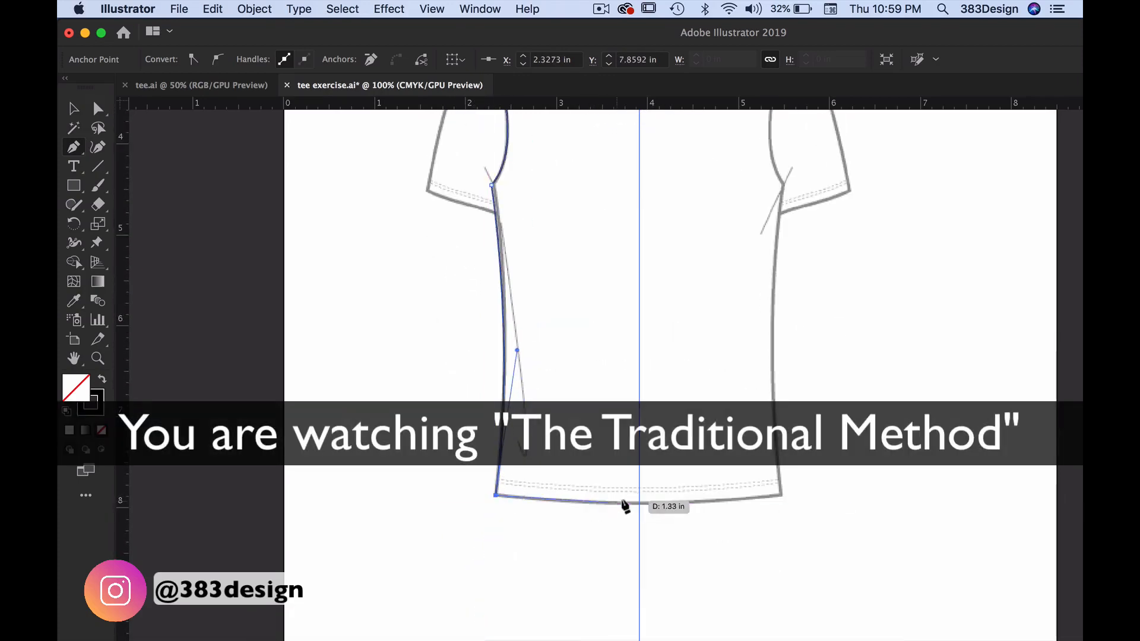
left_click(641, 510)
key("Escape")
Step: Trace the two collar band curves from the left corner and centre up to the shoulder
key("super+plus")
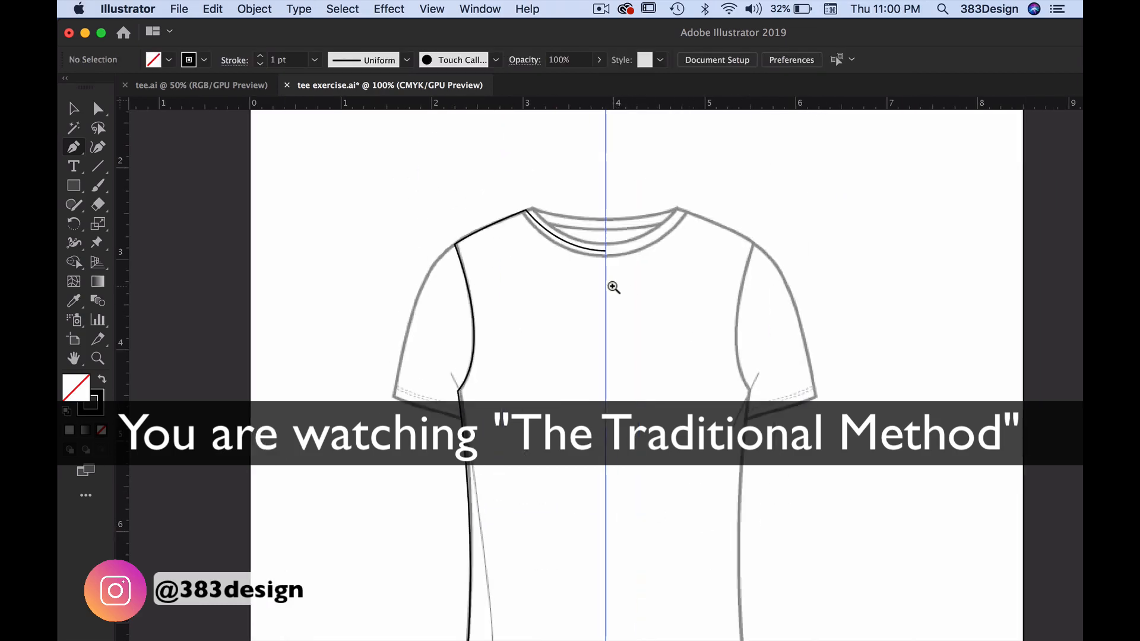
left_click_drag(623, 294, 514, 266)
left_click(588, 318)
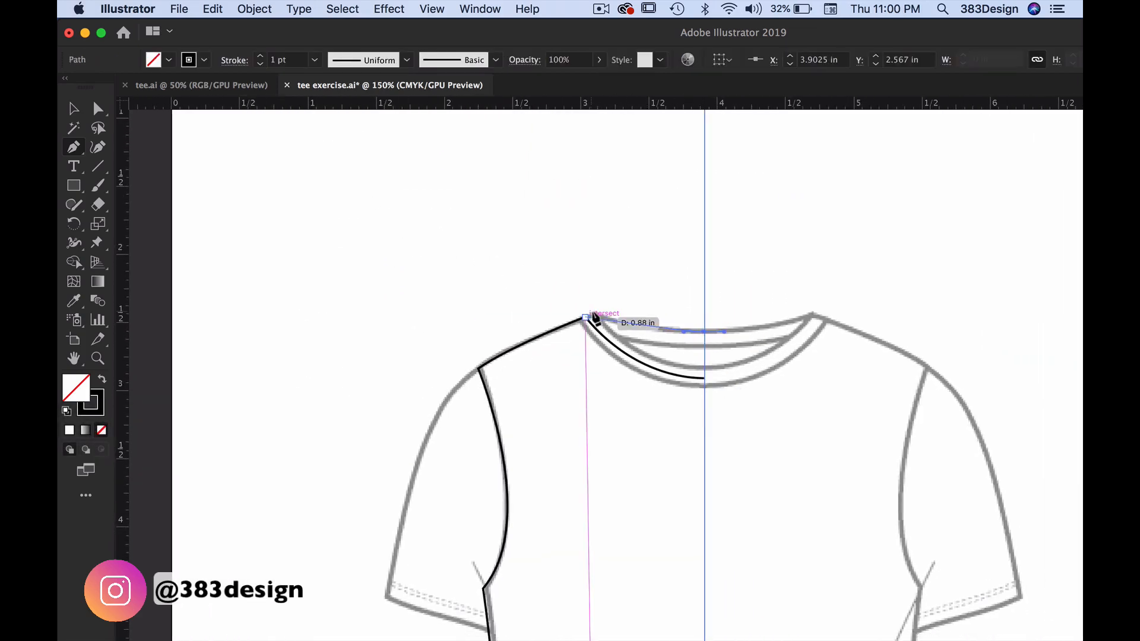
left_click_drag(588, 317, 581, 327)
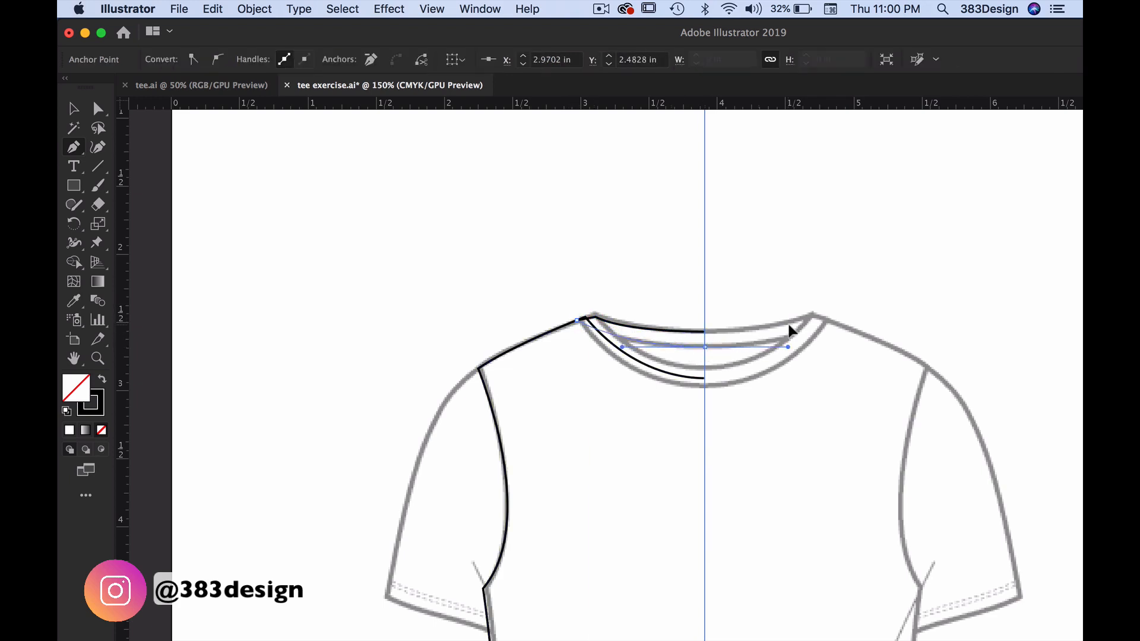
key("super+equal")
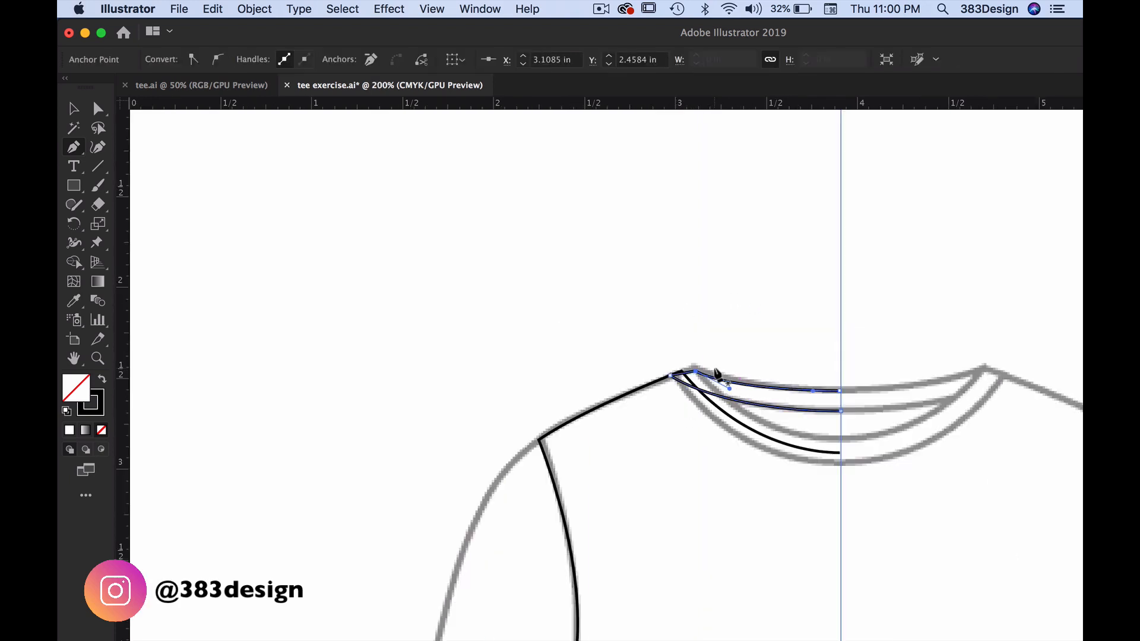
key("Escape")
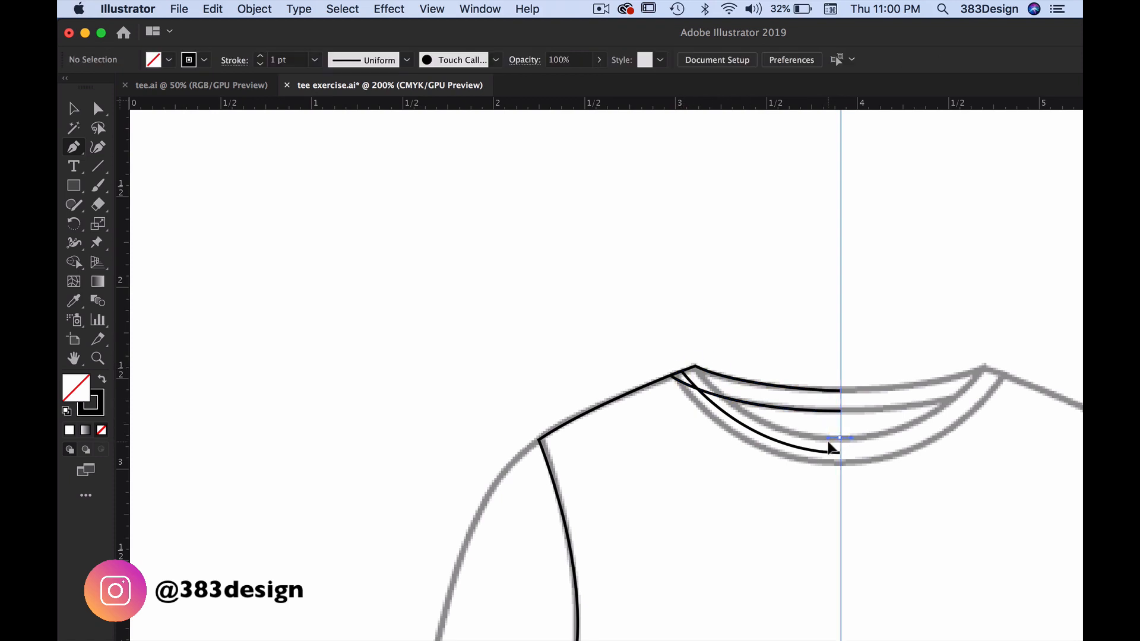
left_click(838, 444)
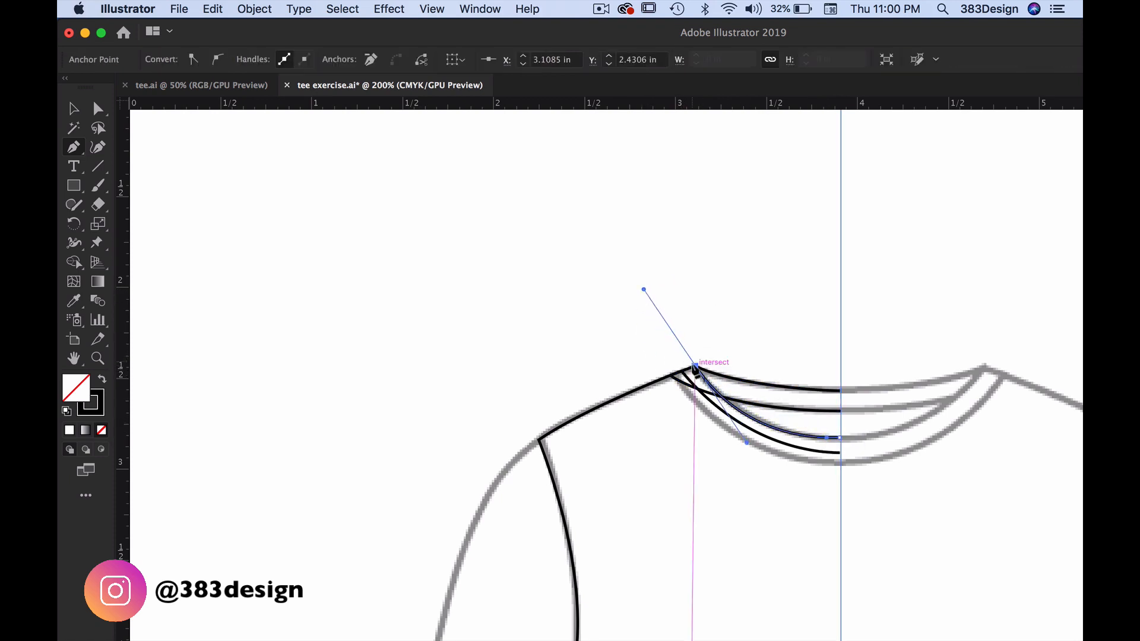
left_click_drag(673, 376, 934, 460)
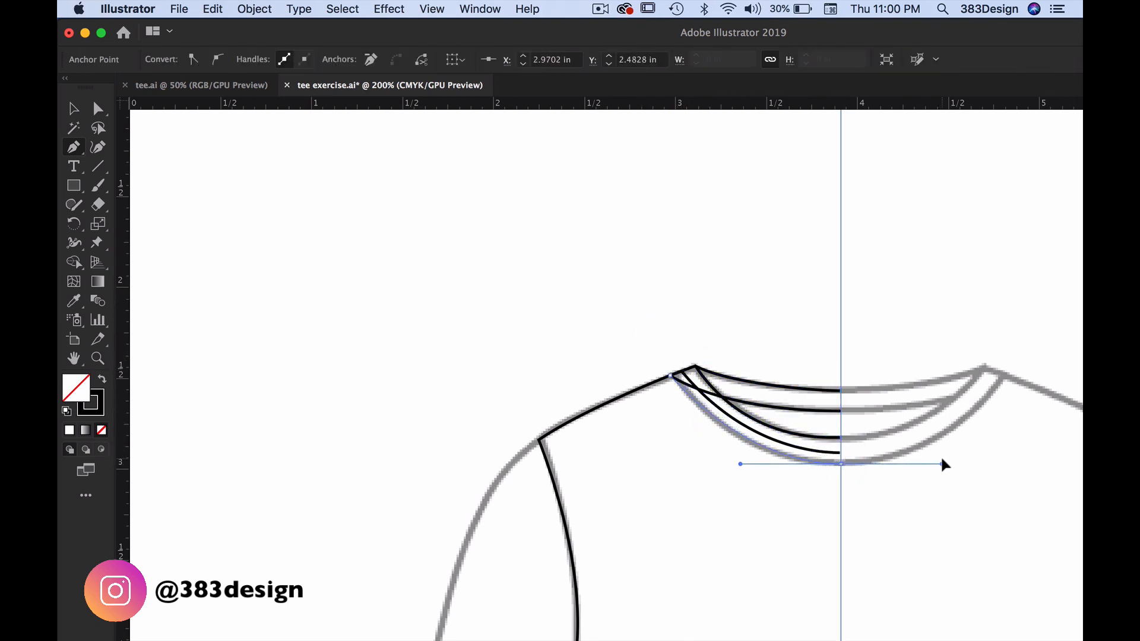
key("Escape")
Step: Trace the left sleeve outline from the shoulder corner down to the cuff and back along the armhole
key("super+minus")
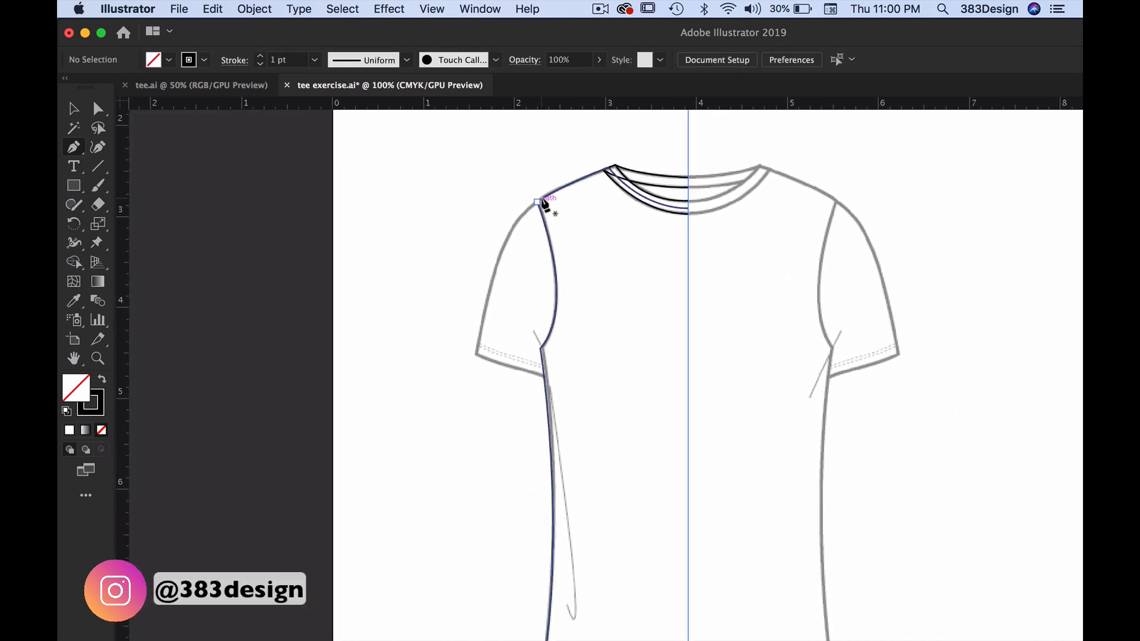
left_click_drag(539, 198, 533, 192)
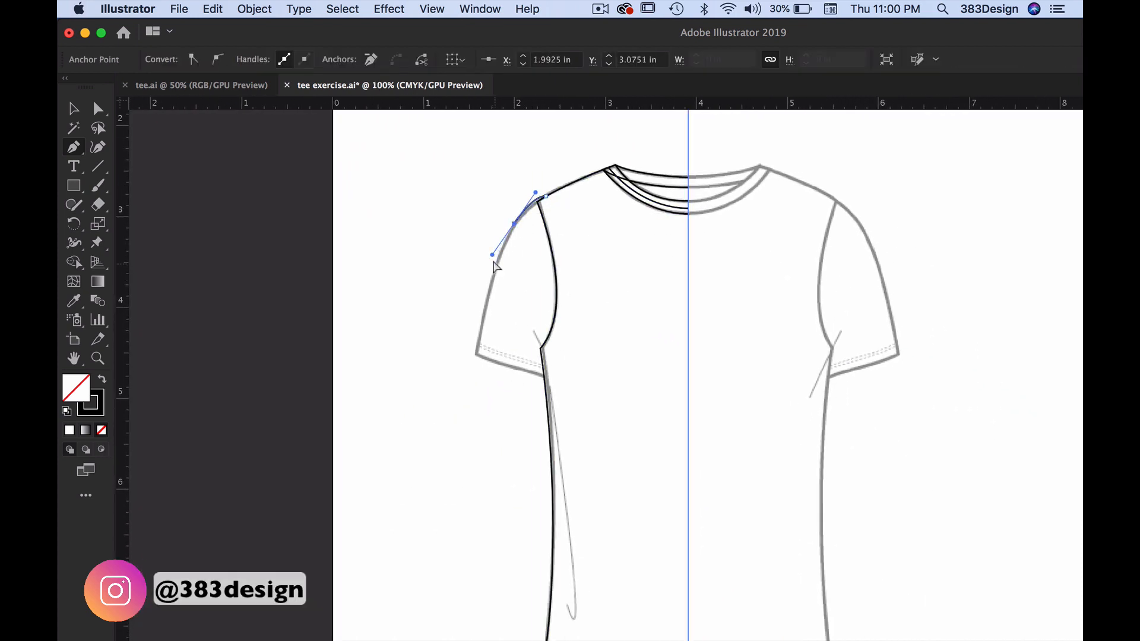
mouse_move(478, 353)
left_mouse_down()
mouse_move(521, 375)
mouse_move(549, 358)
left_mouse_up()
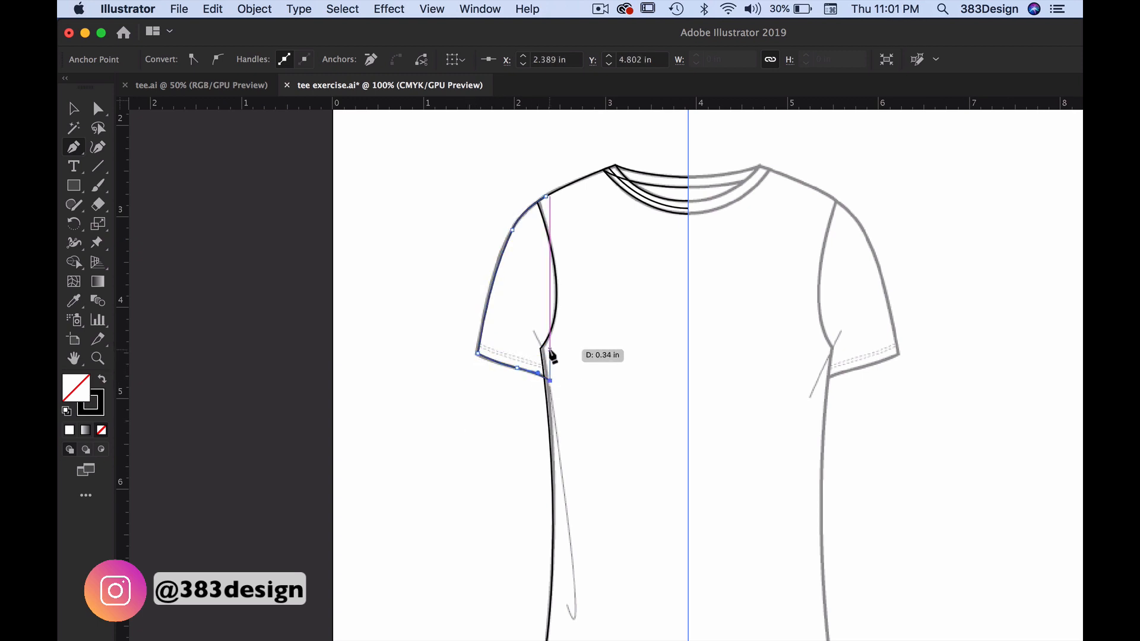
left_click_drag(544, 199, 563, 240)
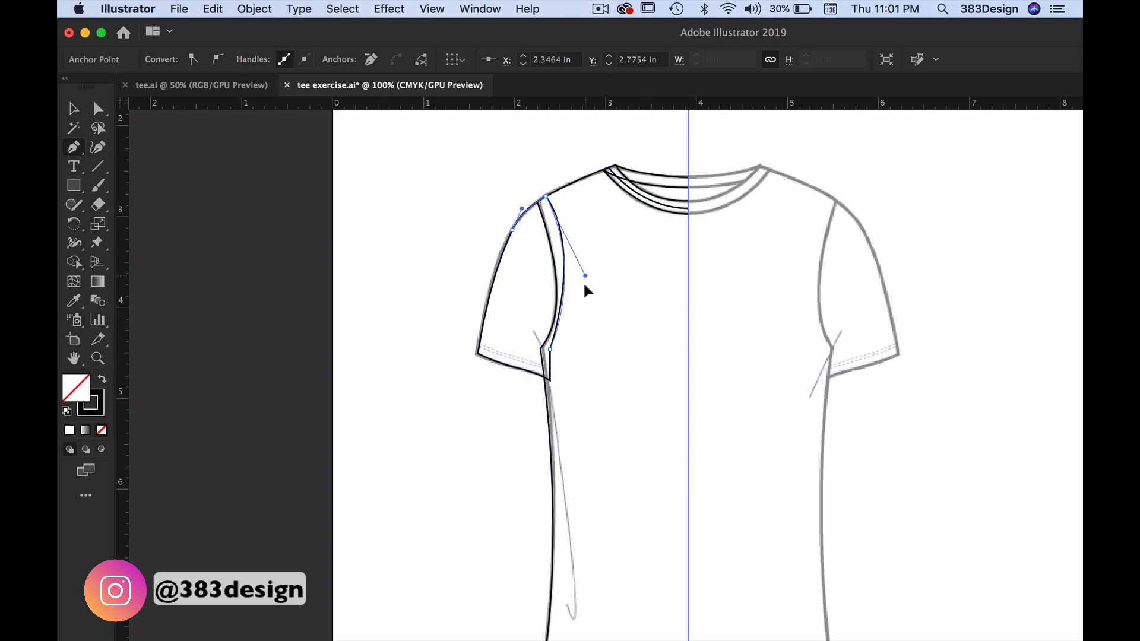
key("Escape")
key("super+minus")
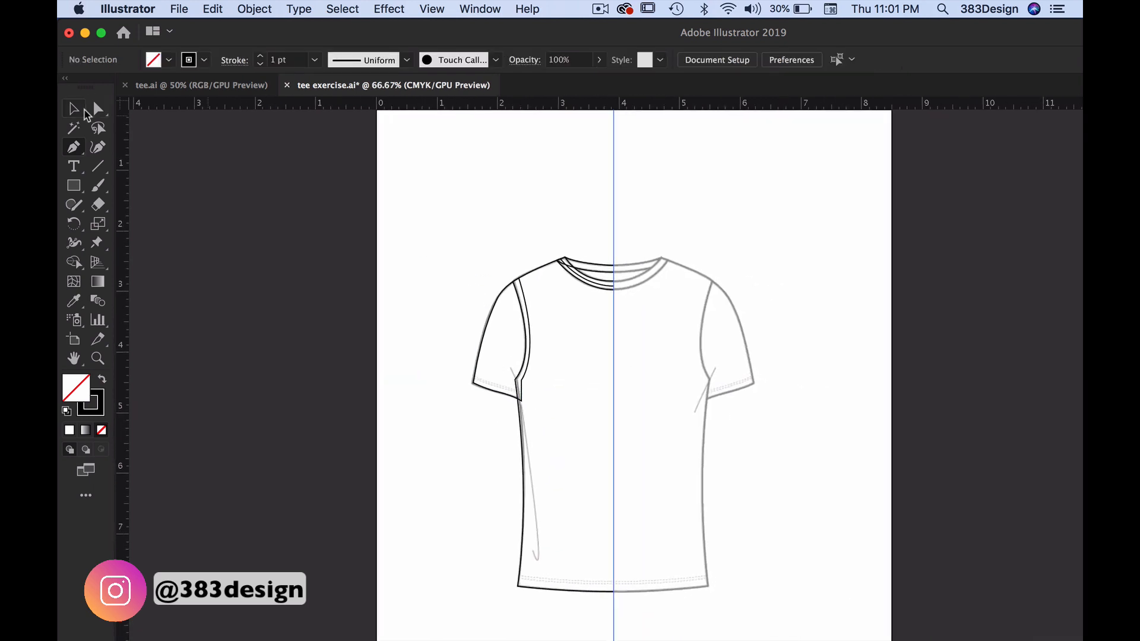
Step: Reflect a vertical copy of the left-half paths across the centre guide to complete the right side
key("v")
left_click_drag(454, 230, 583, 401)
left_click(73, 225)
left_click(112, 244)
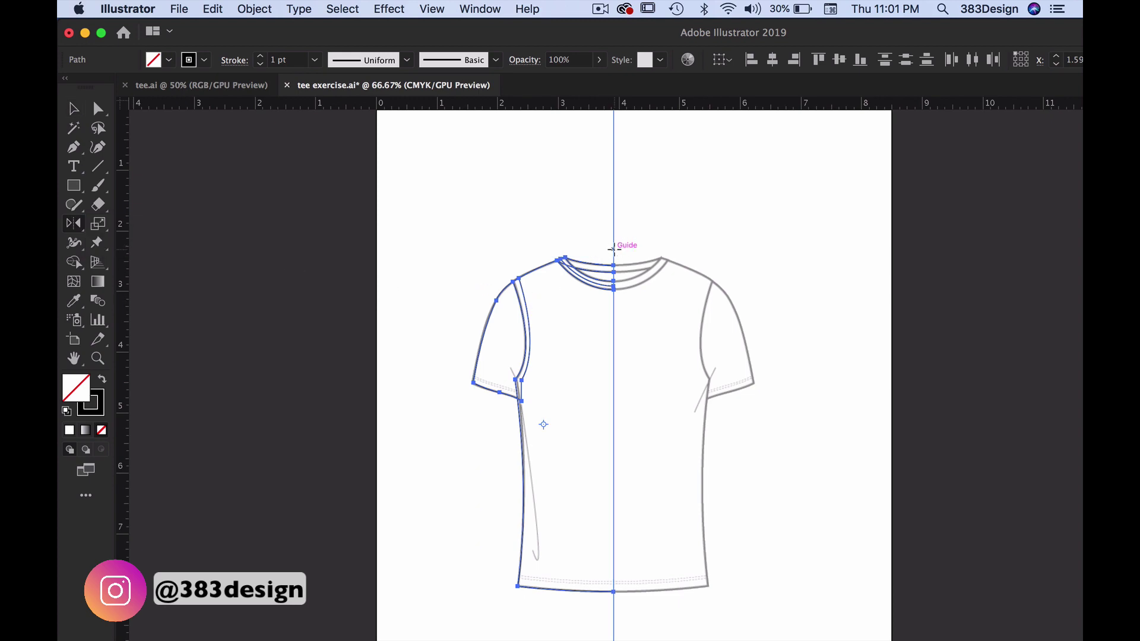
left_click(613, 245, "alt")
left_click(749, 416)
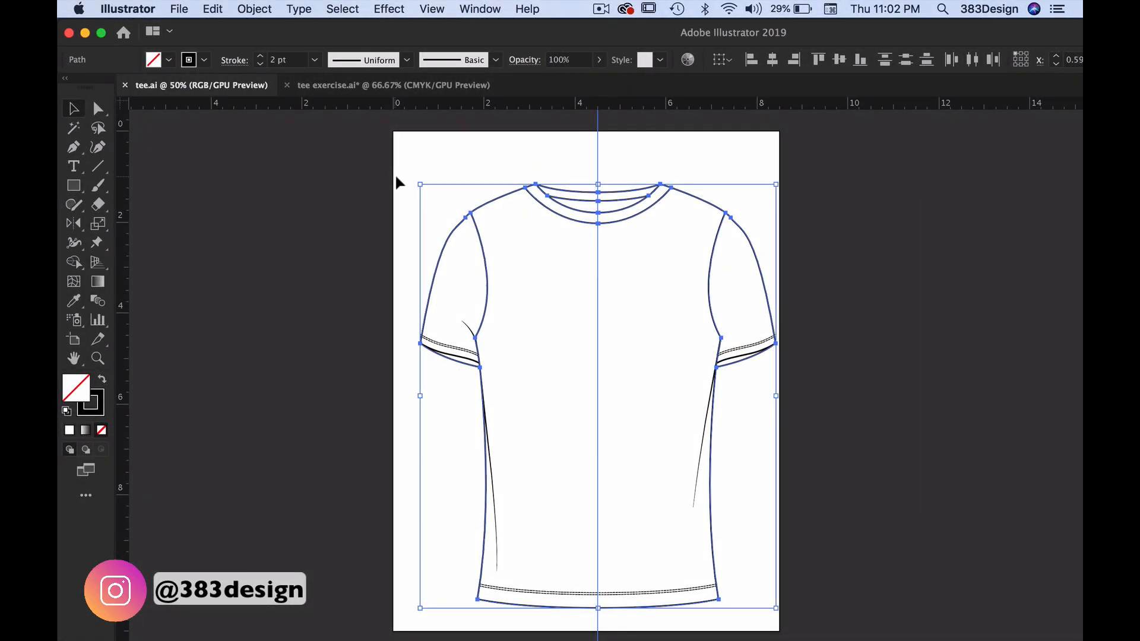
Step: Marquee-select every path of the T-shirt sketch
left_click(403, 176)
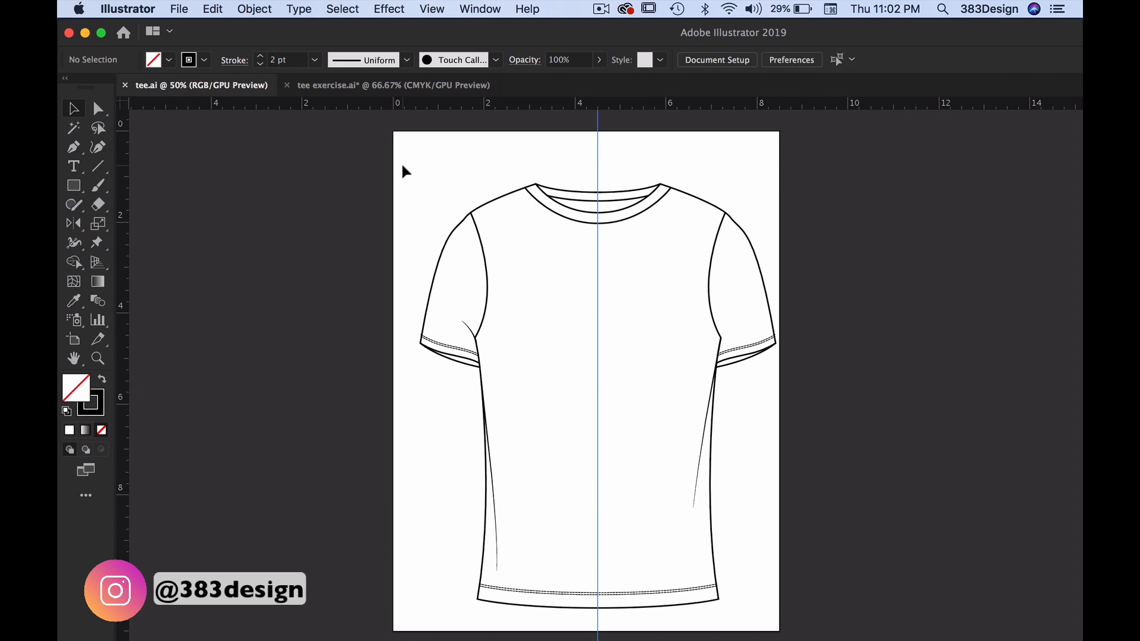
left_click_drag(404, 171, 783, 553)
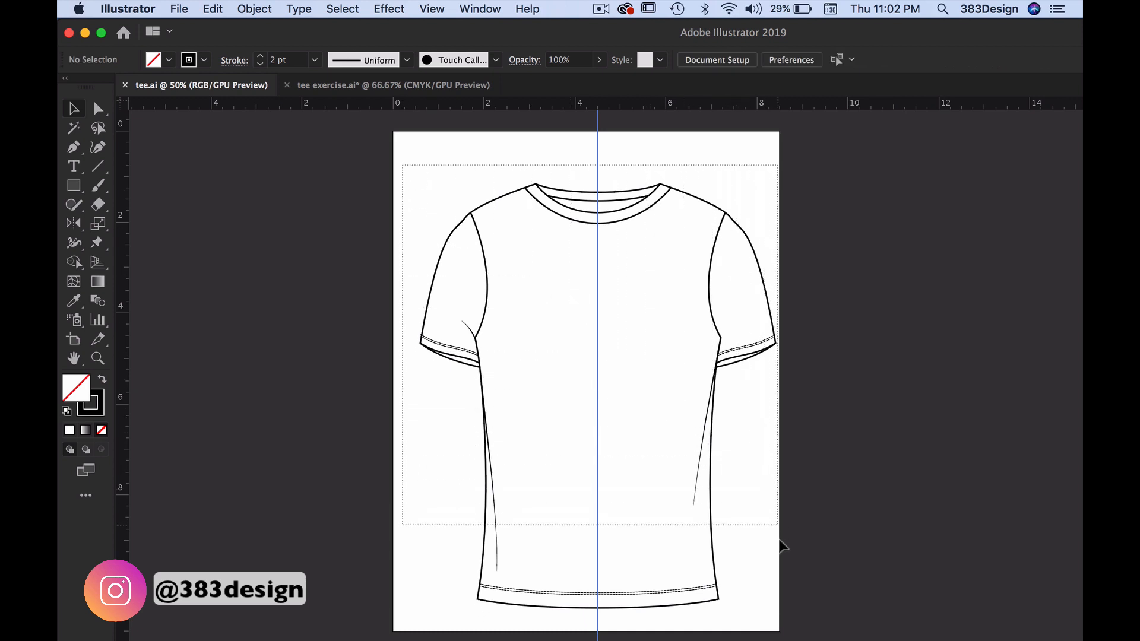
left_click_drag(782, 553, 800, 609)
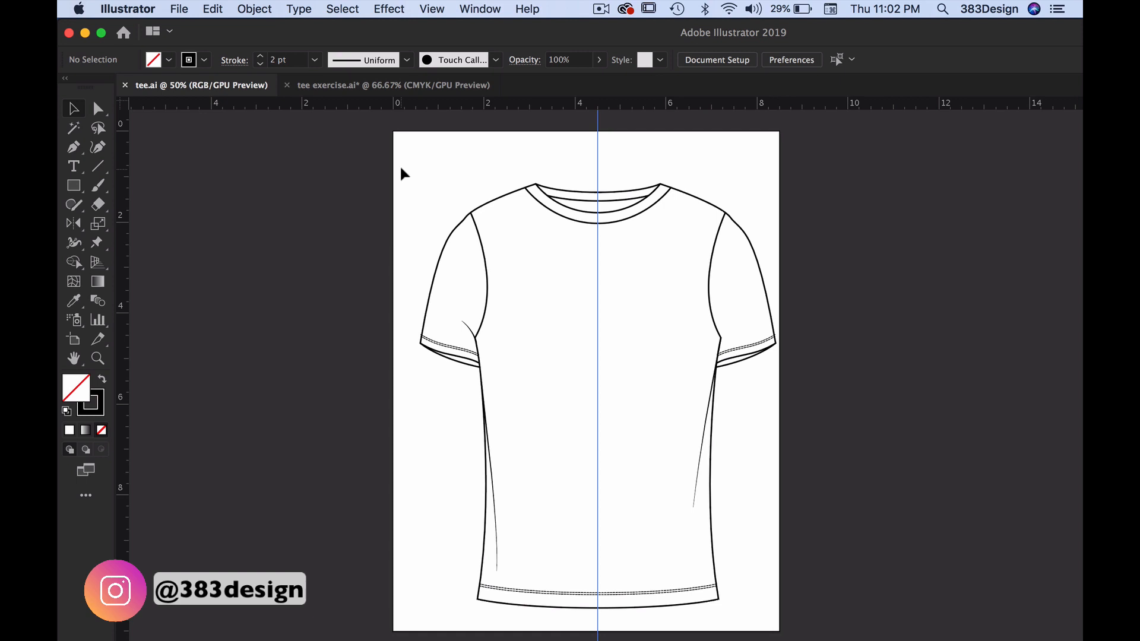
left_click_drag(406, 168, 787, 574)
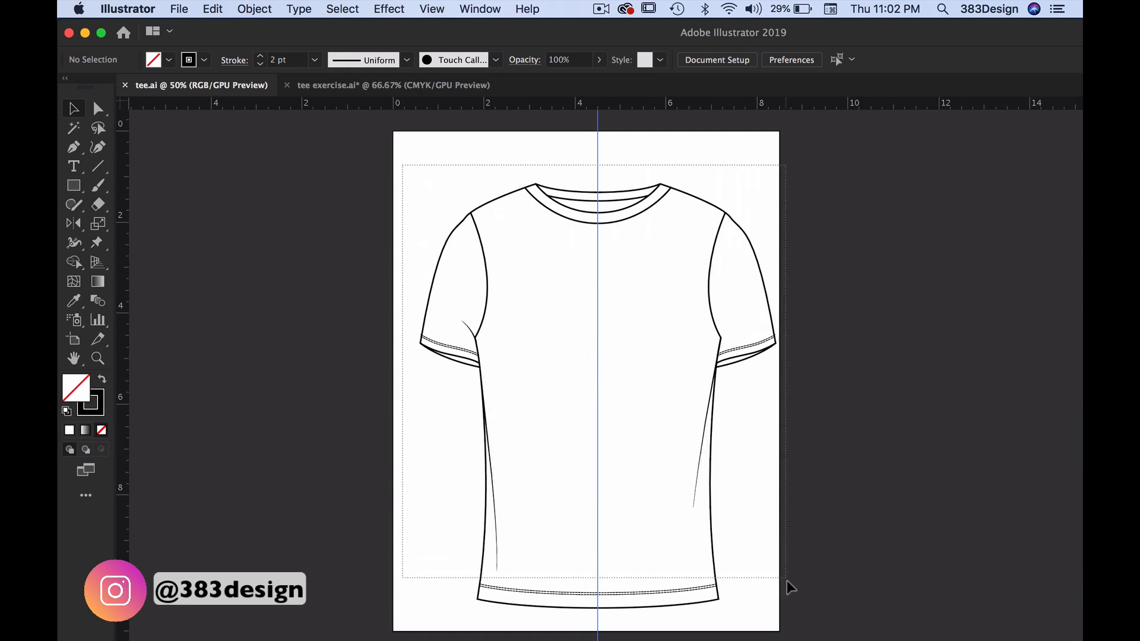
left_click_drag(787, 574, 799, 612)
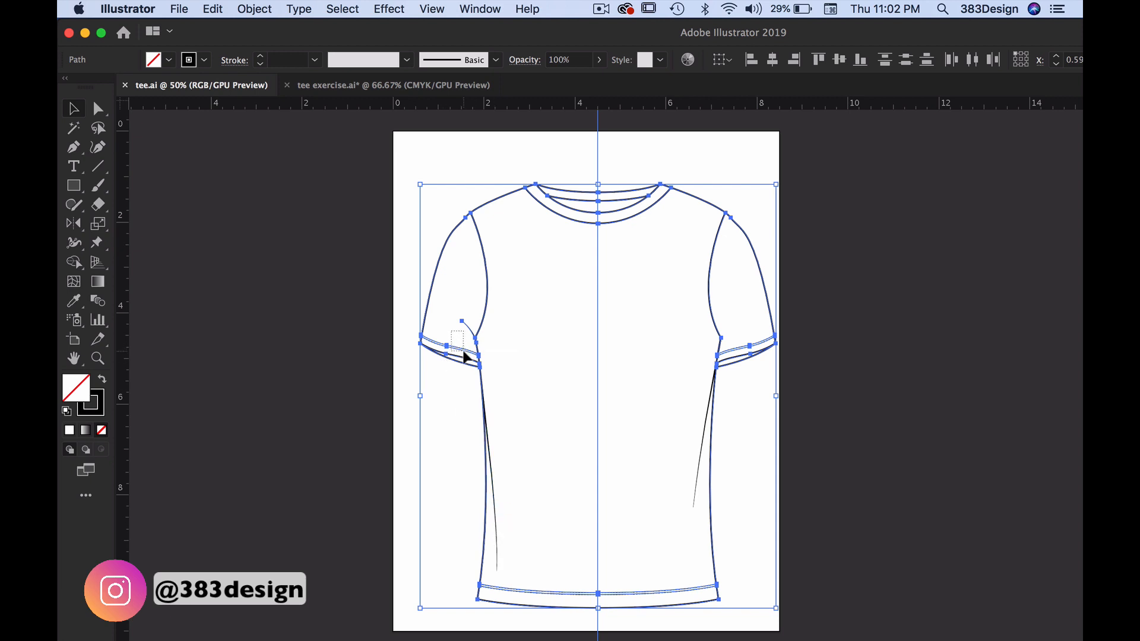
Step: Deselect the left and right sleeve stitch lines and switch to the Shape Builder tool
left_click(466, 357, "shift")
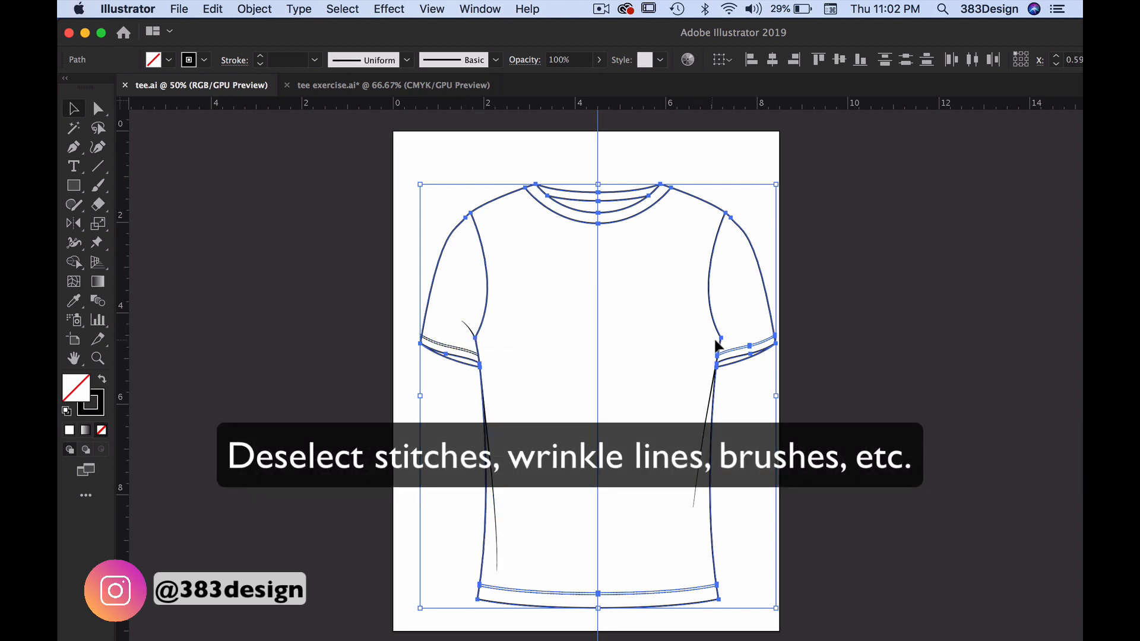
left_click_drag(584, 583, 614, 603)
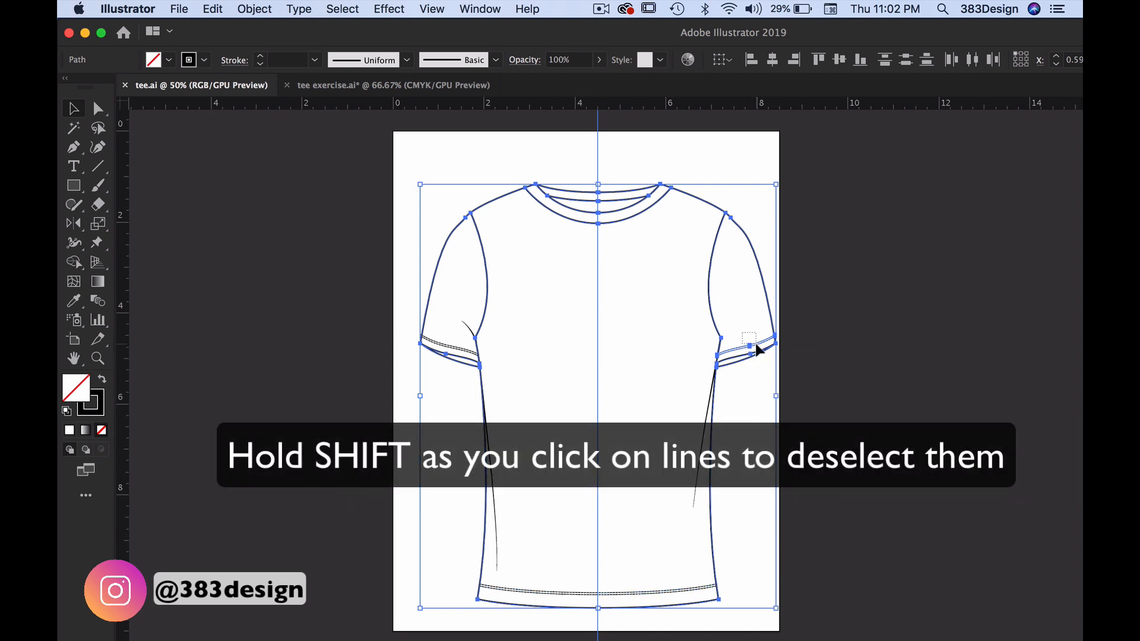
left_click(760, 351, "shift")
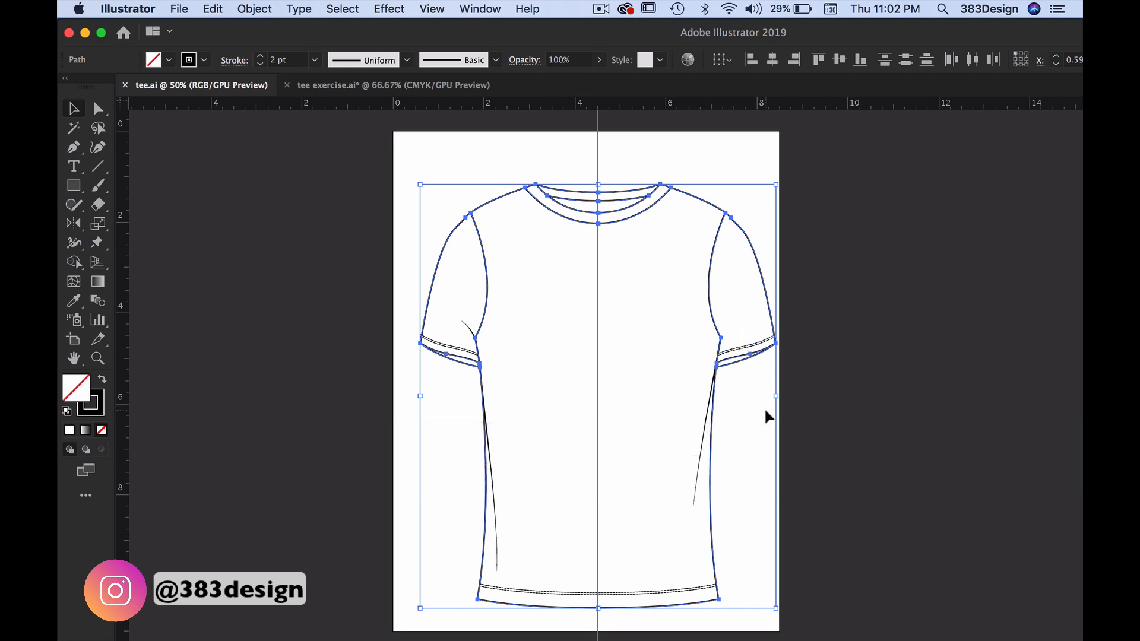
key("shift+ctrl+b")
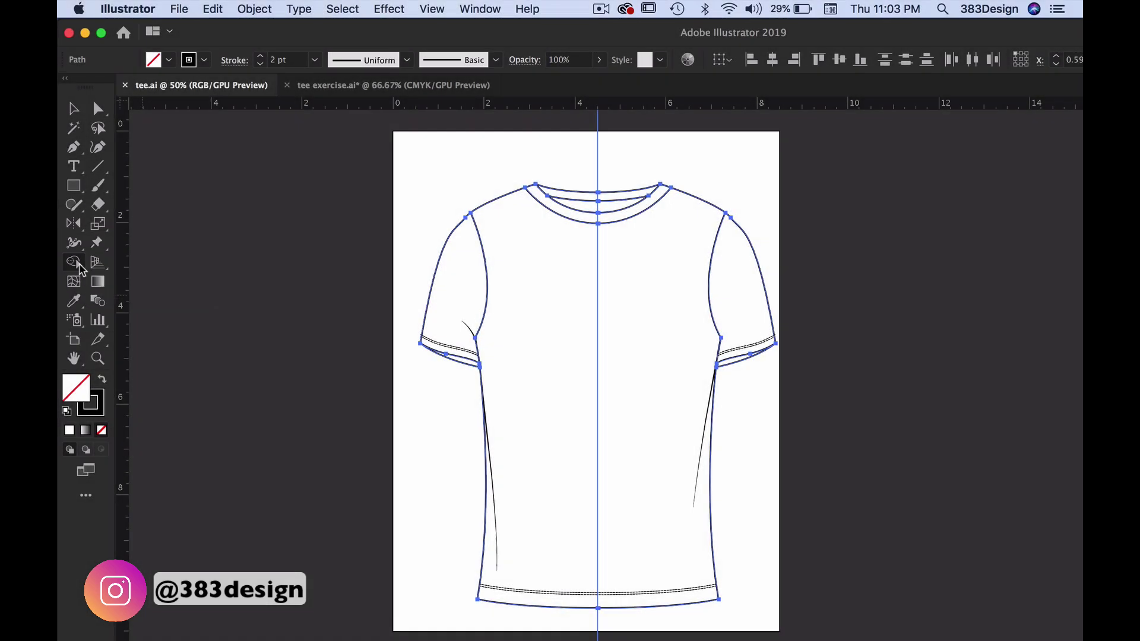
Step: Enable Gap Detection at Medium in the Shape Builder options and confirm
double_click(111, 263)
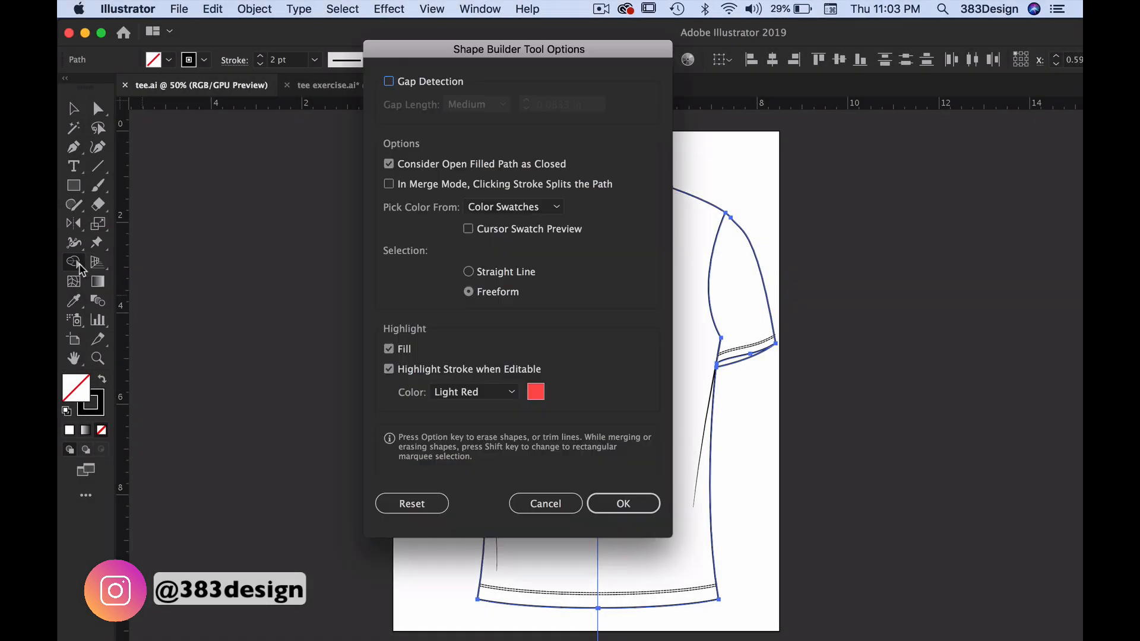
left_click(390, 82)
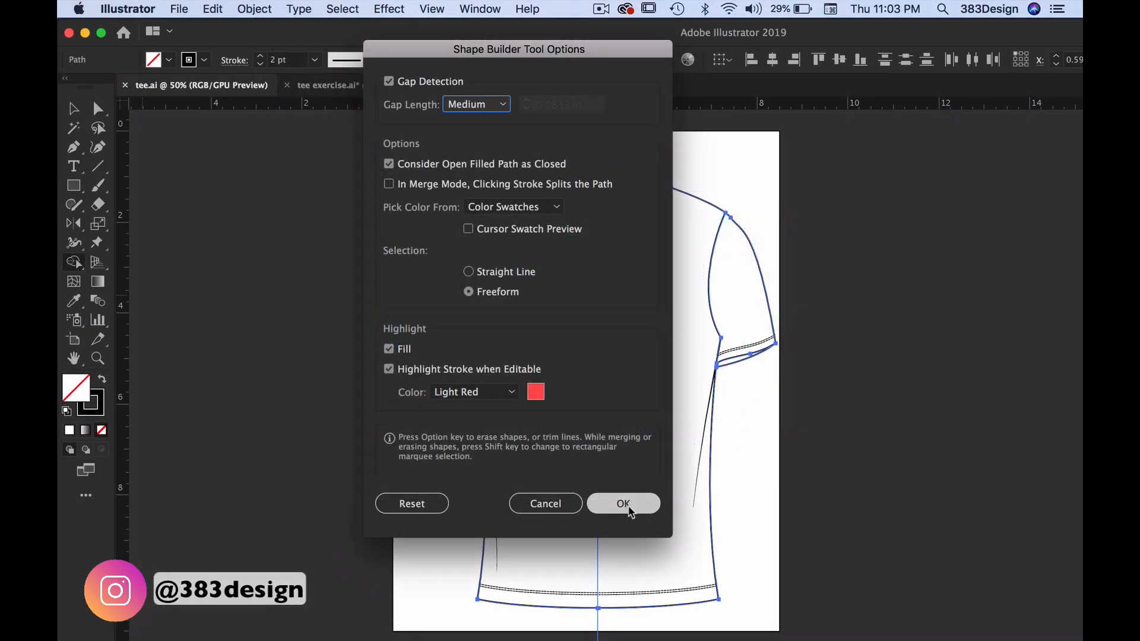
left_click(624, 504)
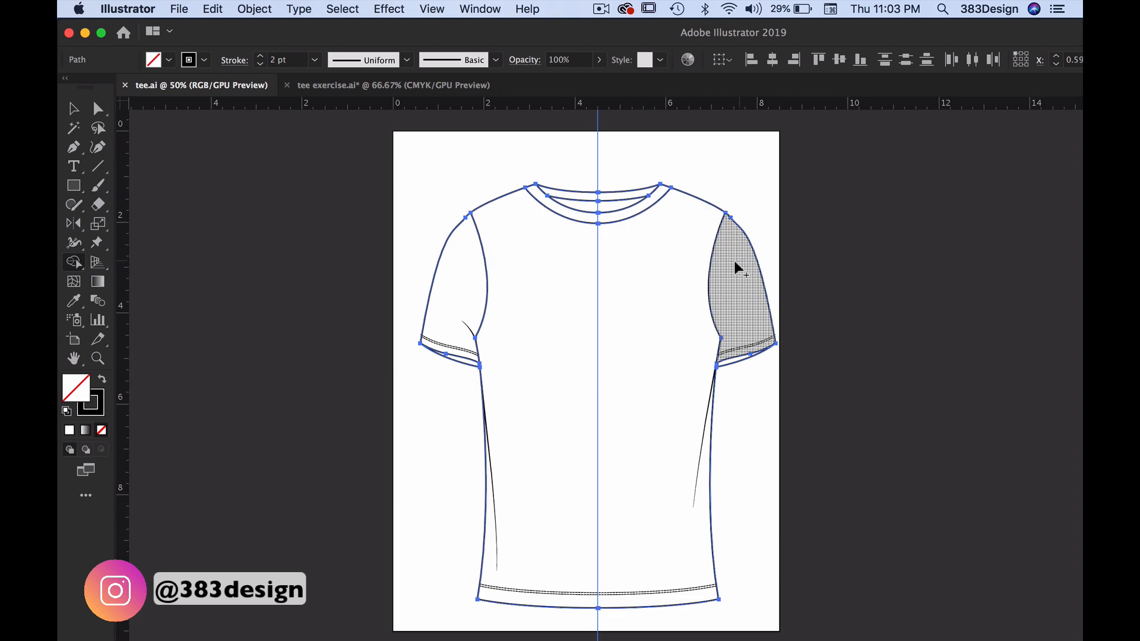
Step: Build the shirt body and collar band regions into closed shapes
left_click(659, 248)
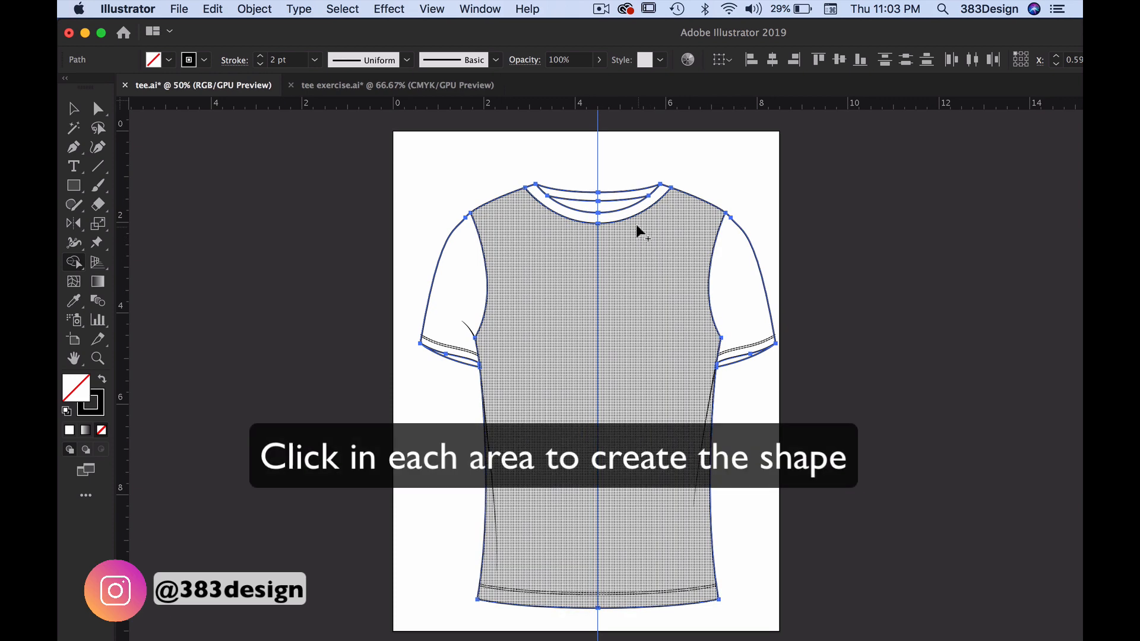
left_click(632, 221)
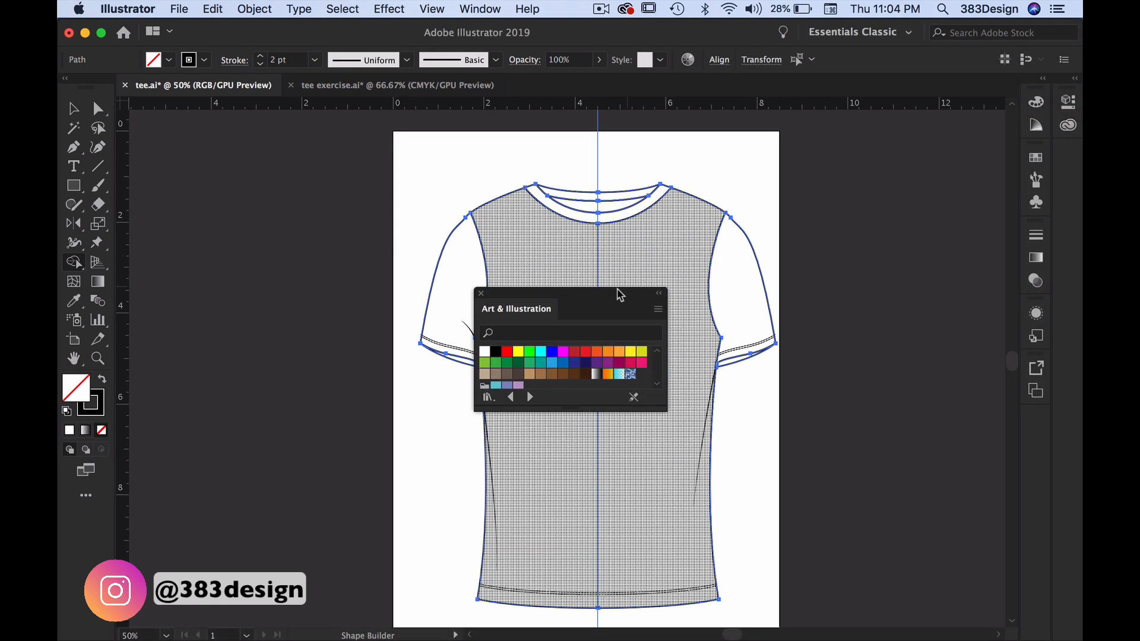
Step: Pick the red swatch and fill the shirt body, left sleeve and collar band red
left_click_drag(619, 296, 967, 204)
key("super+z")
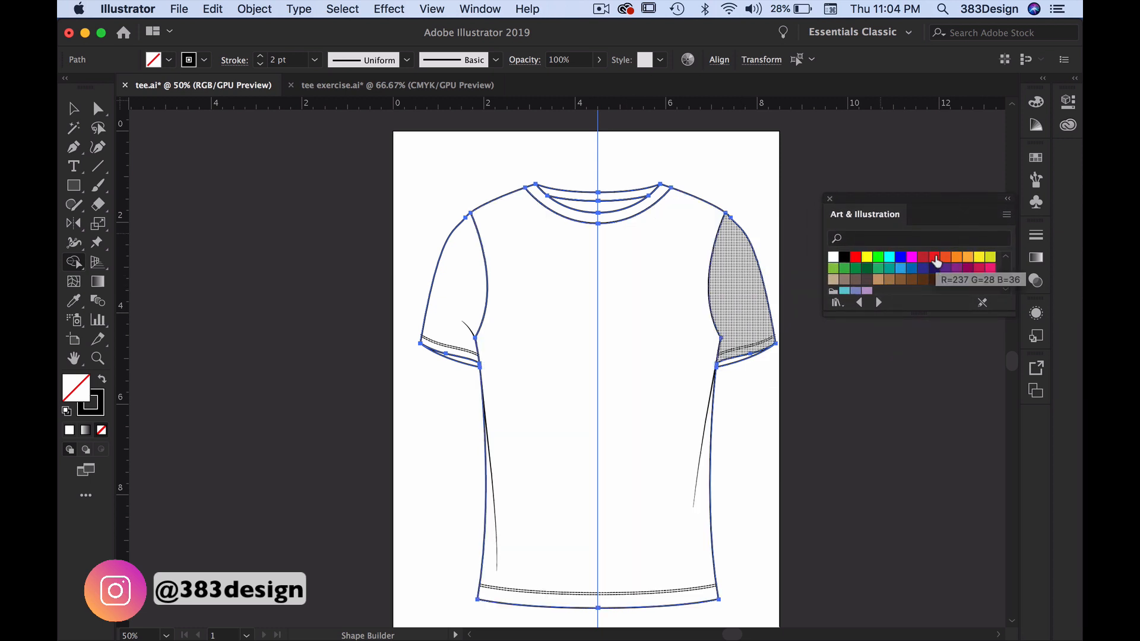
left_click(937, 260)
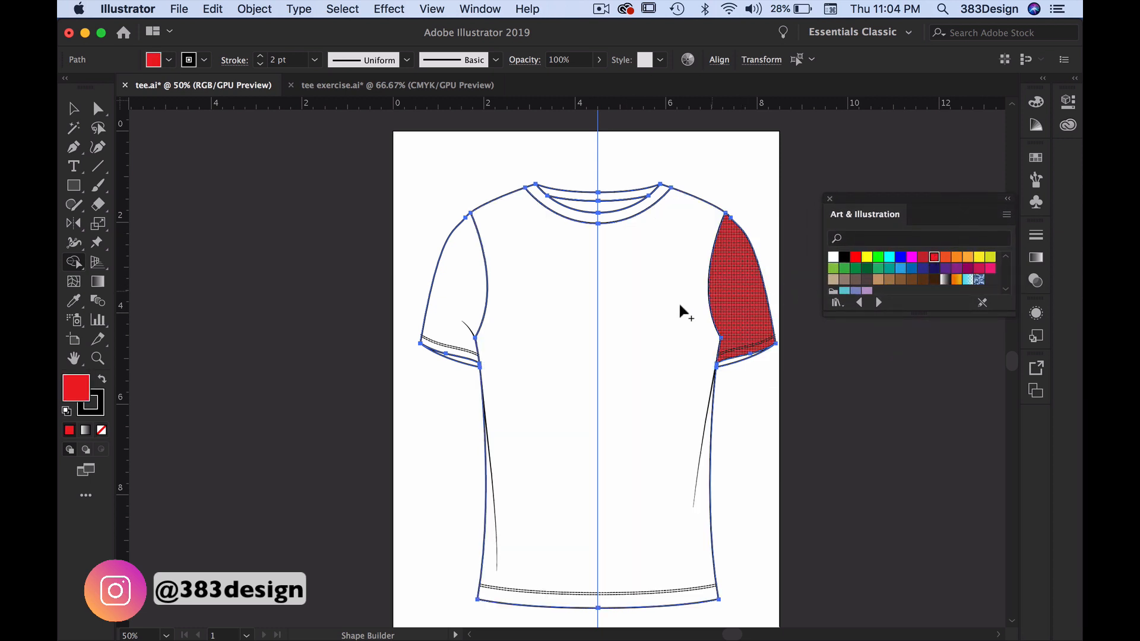
left_click(615, 308)
left_click(476, 290)
left_click(574, 223)
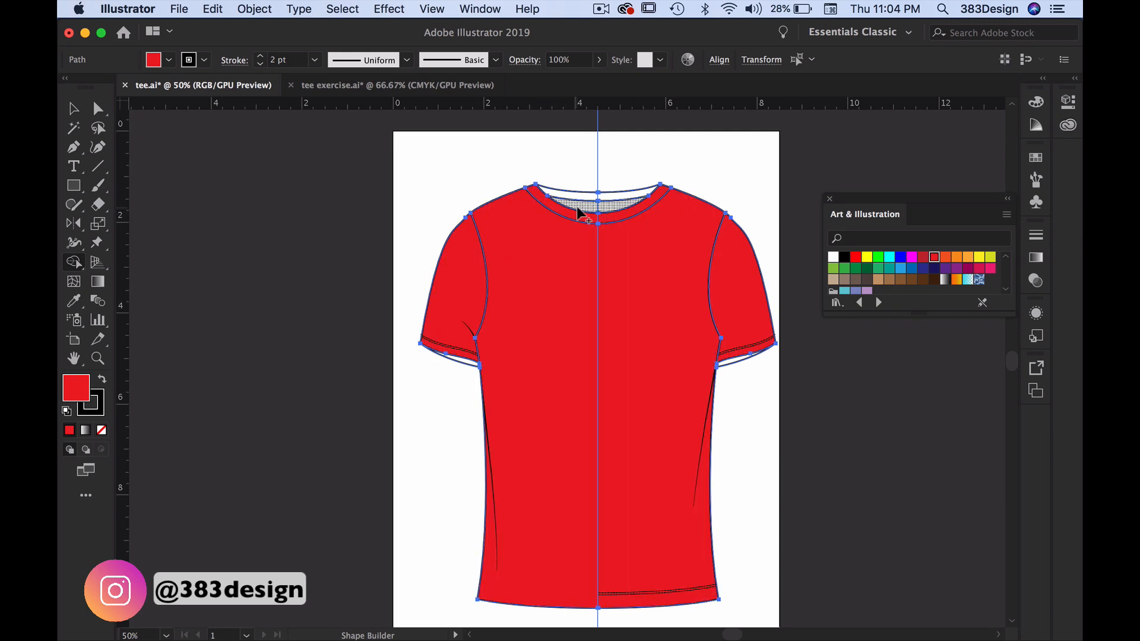
Step: Fill the lower collar band, inner back neck and both sleeve hem bands red, then deselect
left_click(580, 211)
left_click(581, 204)
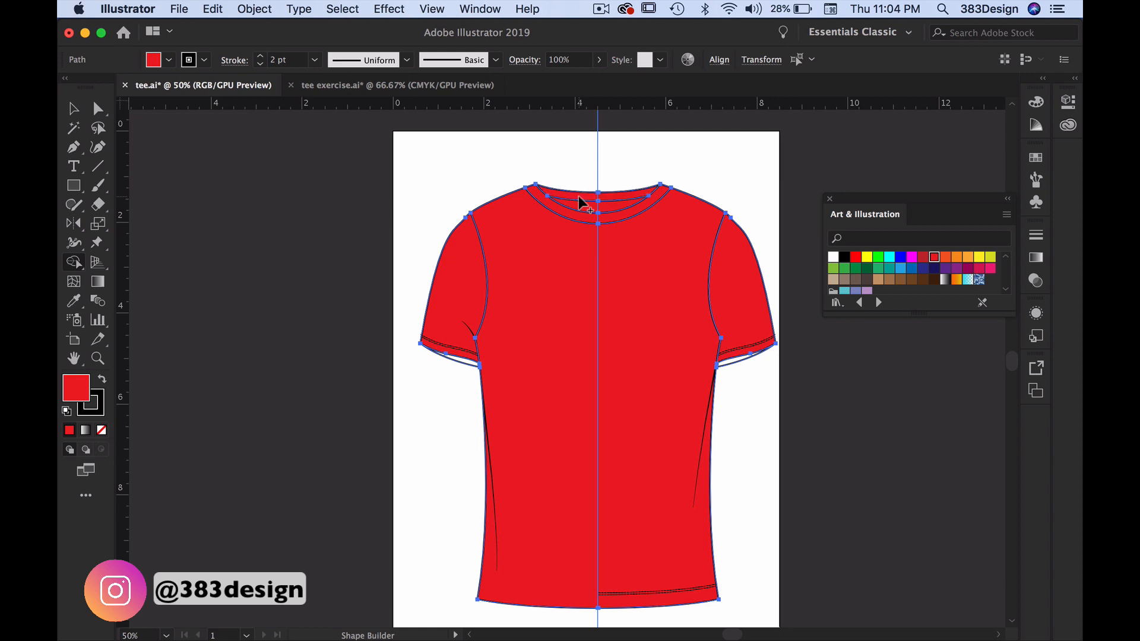
left_click(465, 359)
left_click(730, 365)
left_click(733, 367)
left_click(74, 109)
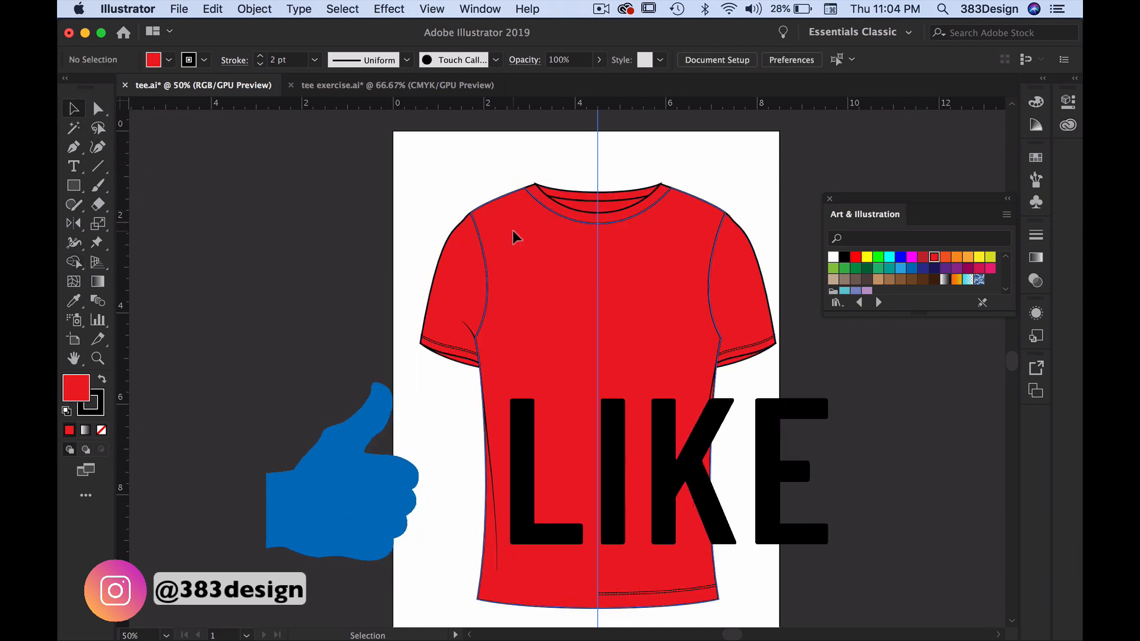
Step: Send the red shirt body shape backward so stitch and wrinkle lines sit on top, then recentre the view
left_click(512, 231)
right_click(512, 234)
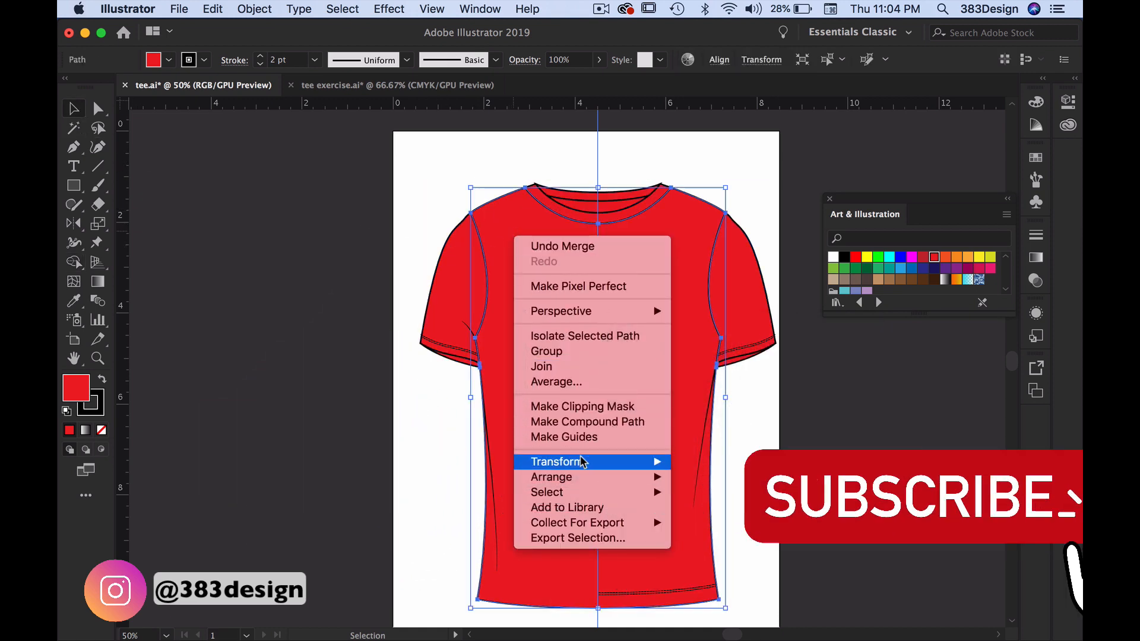
mouse_move(571, 508)
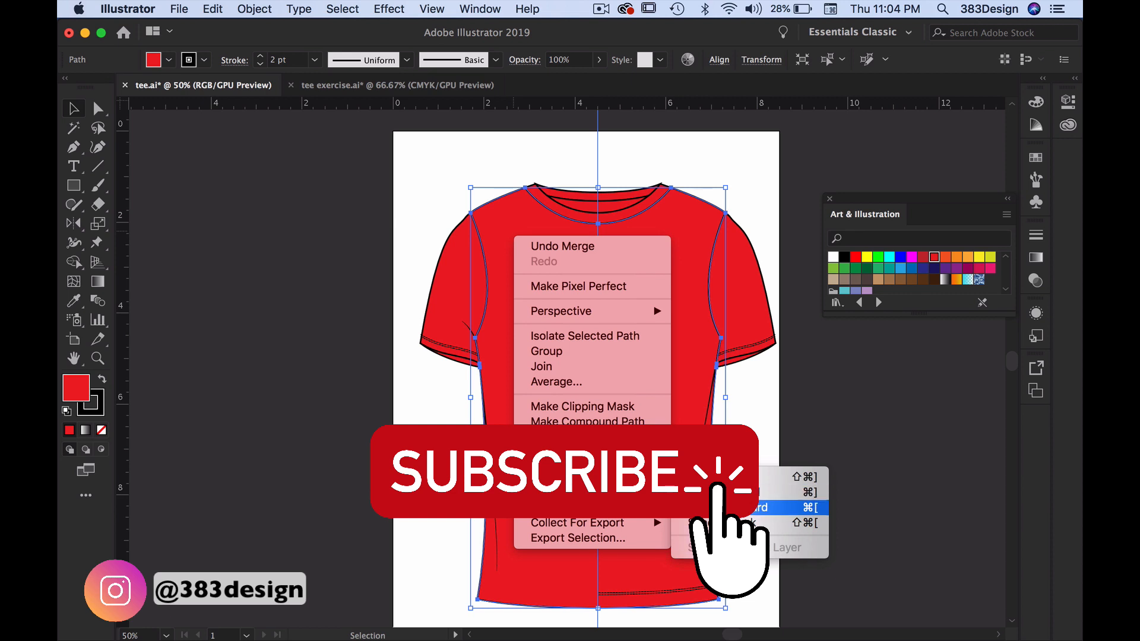
left_click(753, 524)
left_click(788, 408)
key("space")
left_click_drag(755, 406, 671, 388)
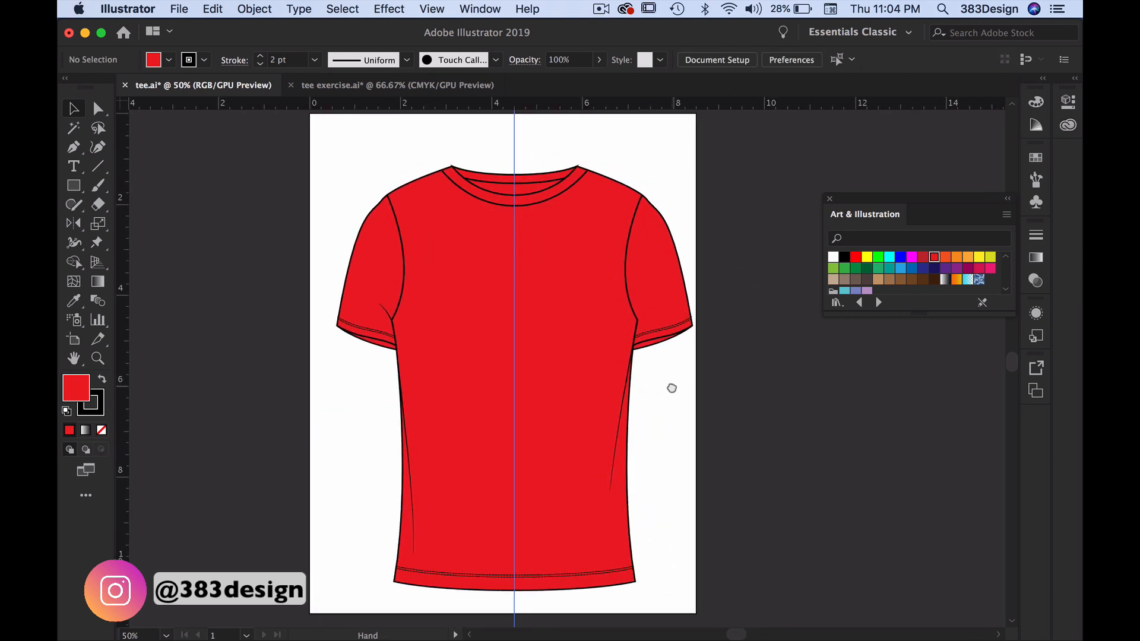